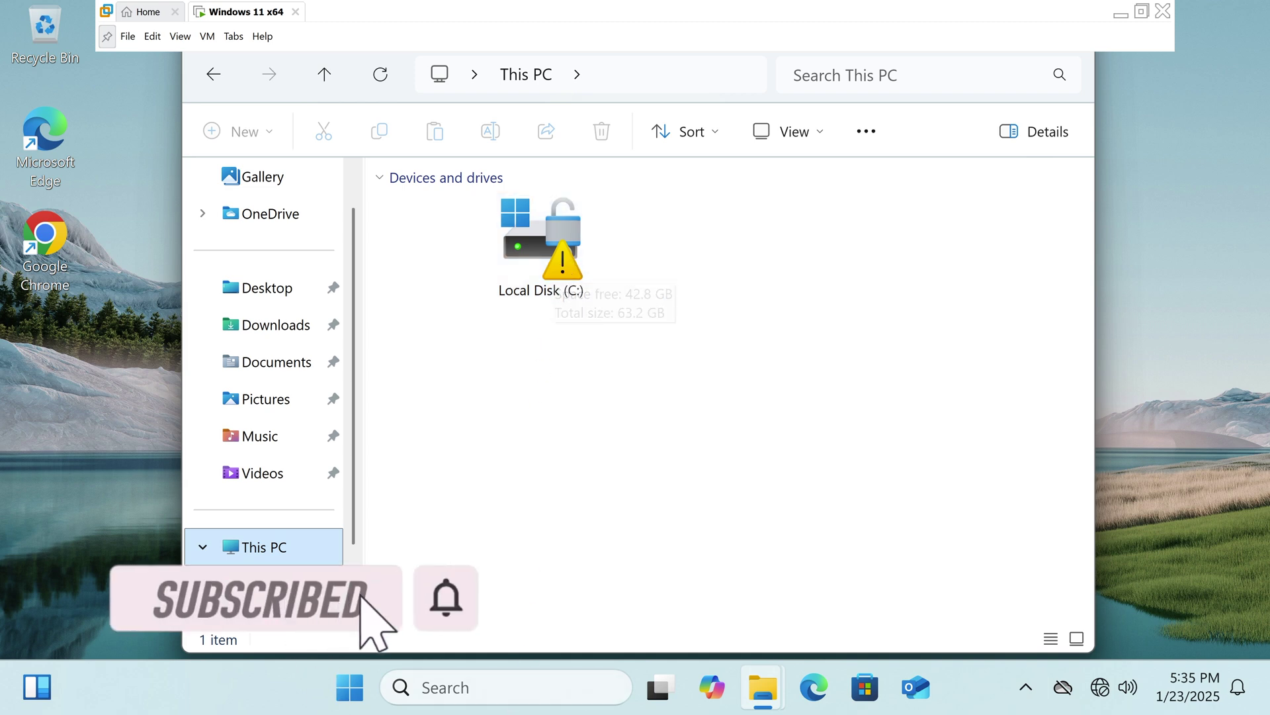
- Launch cmd as administrator from Windows Search and move the console to reveal Local Disk (C:)
{"action": "left_click", "coordinate": [467, 692]}
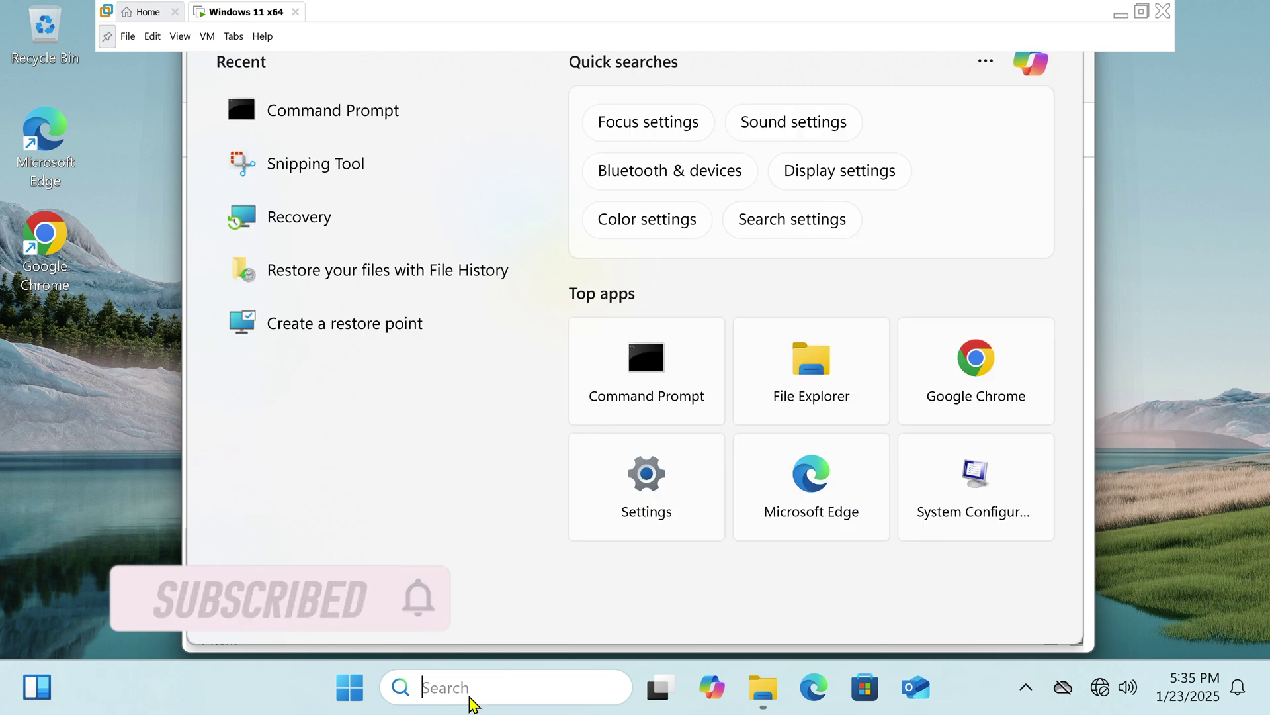
{"action": "type", "text": "c"}
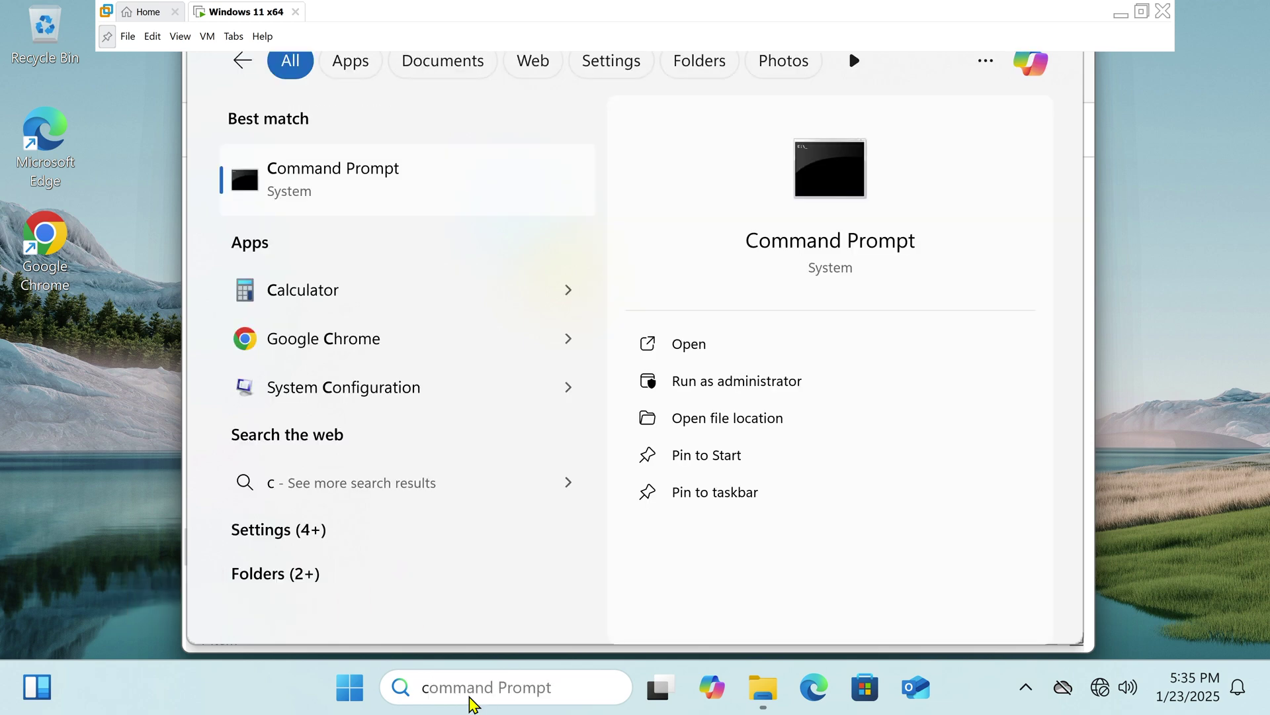
{"action": "type", "text": "md"}
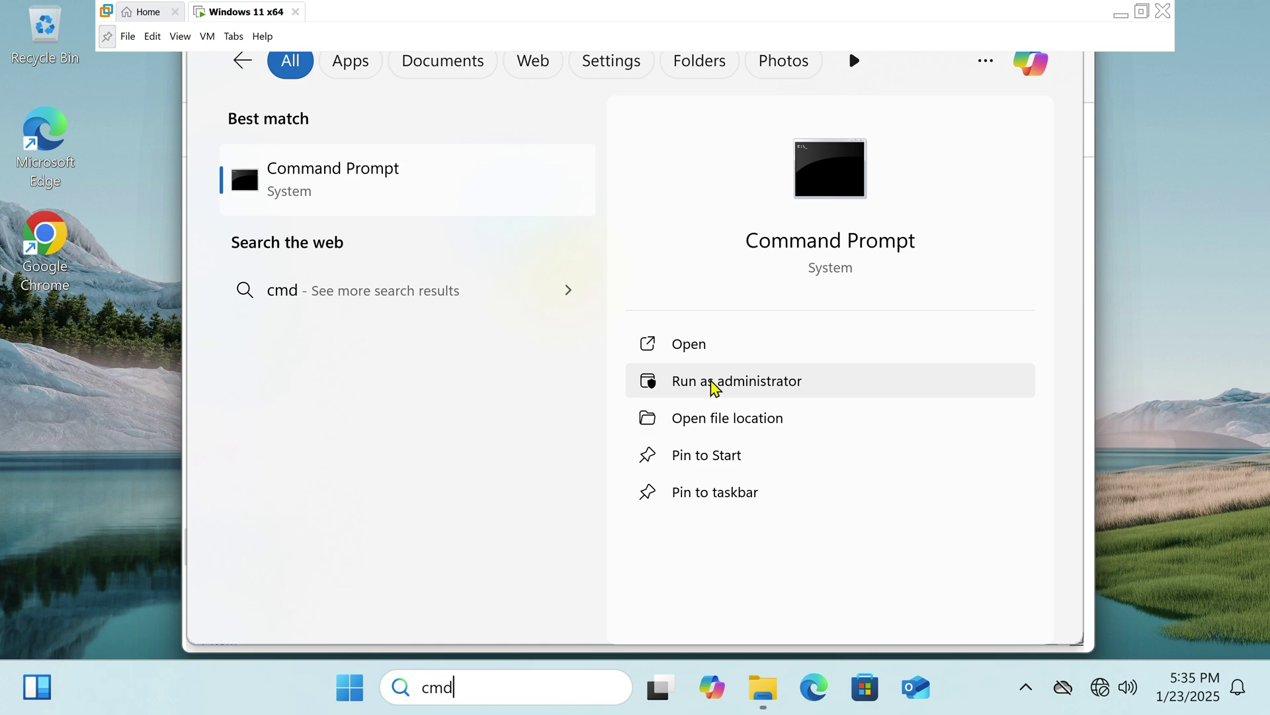
{"action": "left_click", "coordinate": [710, 385]}
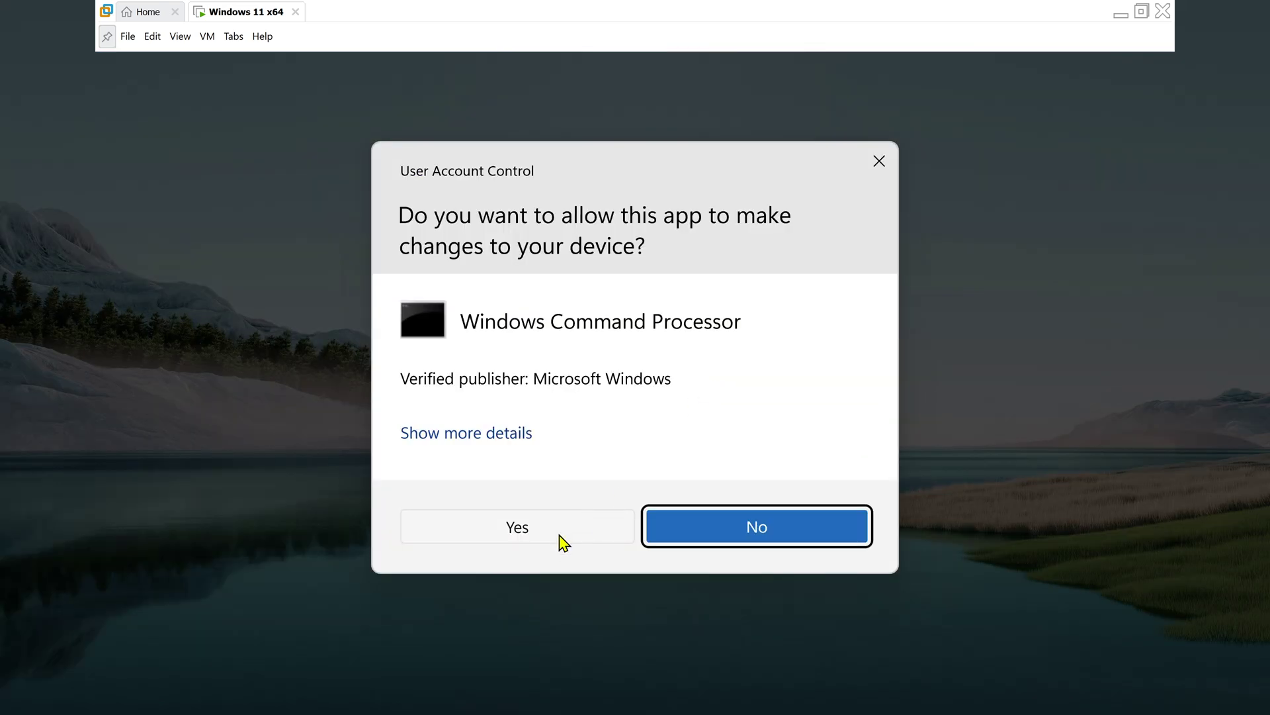
{"action": "left_click", "coordinate": [559, 534]}
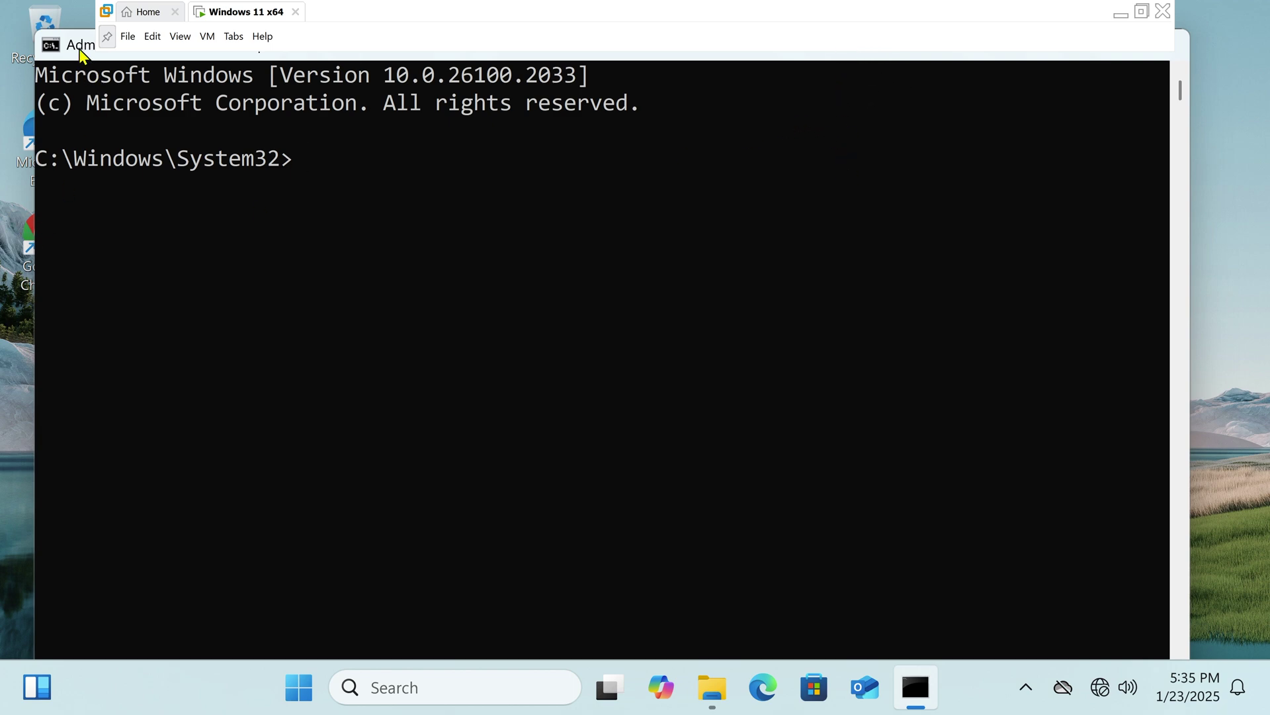
{"action": "left_click_drag", "start_coordinate": [80, 54], "coordinate": [102, 338]}
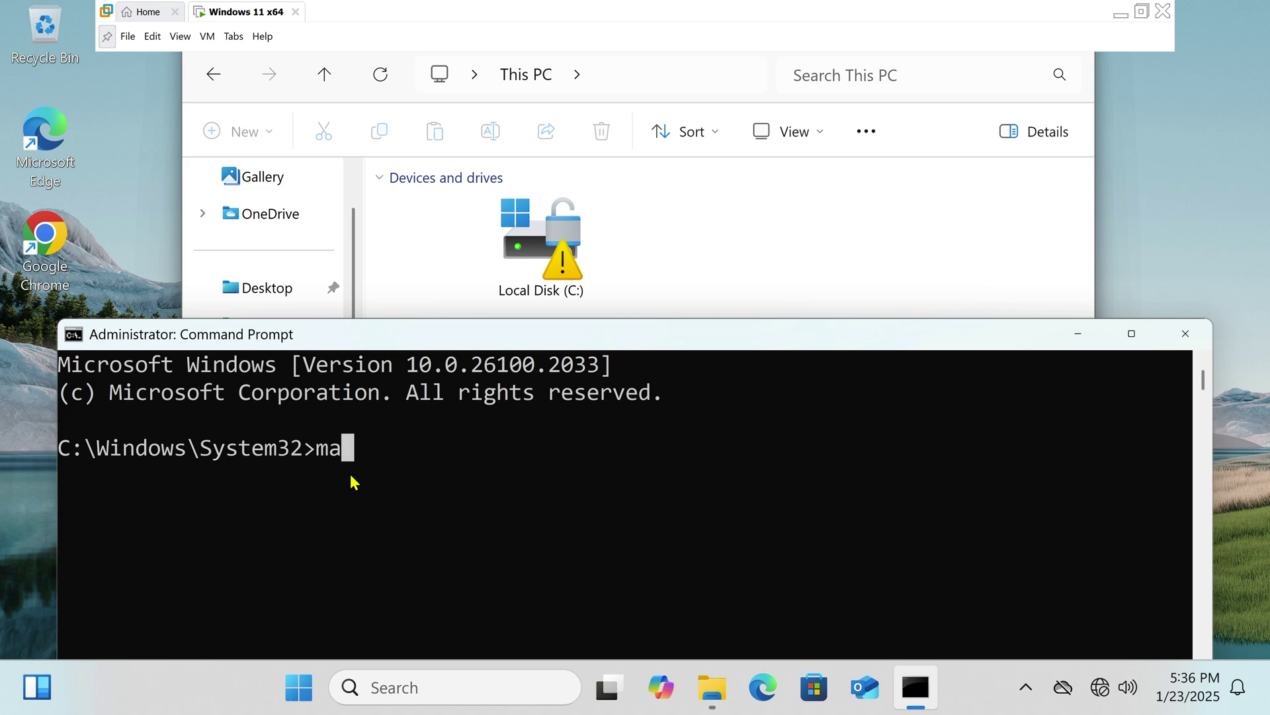
{"action": "type", "text": "manage"}
{"action": "type", "text": "-bde"}
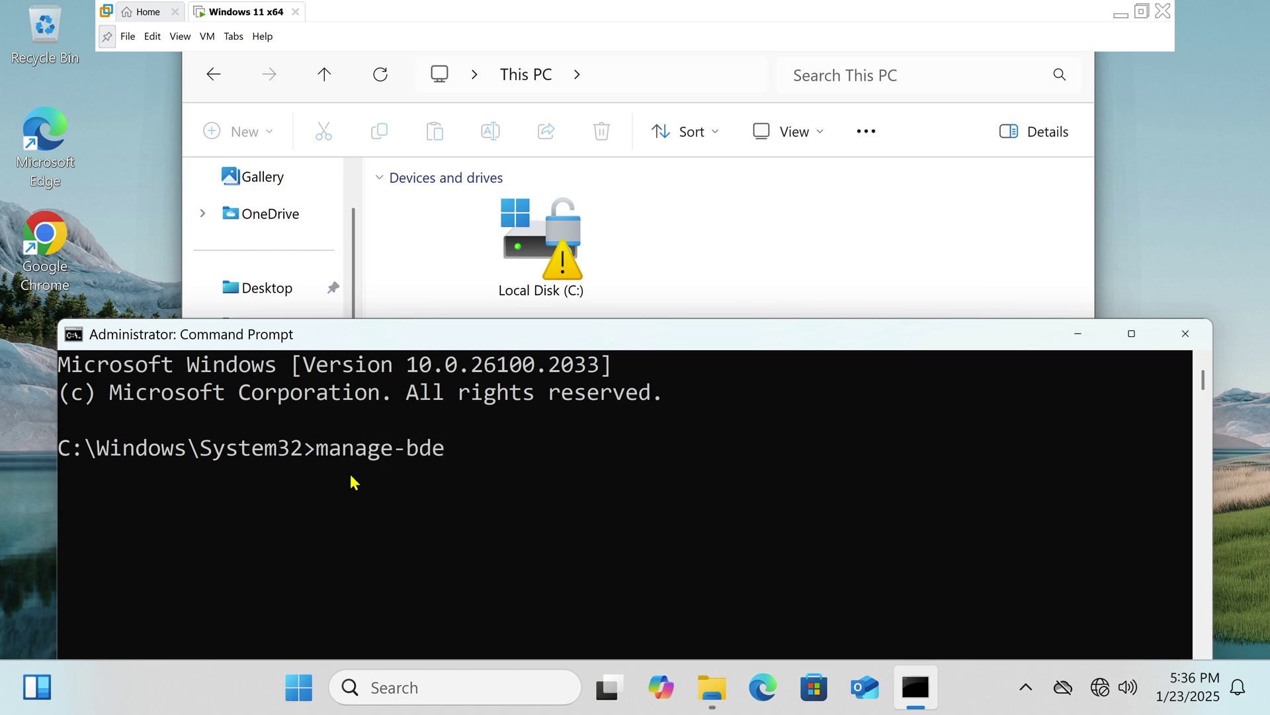
{"action": "type", "text": " -p"}
{"action": "type", "text": "rot"}
{"action": "type", "text": "ecto"}
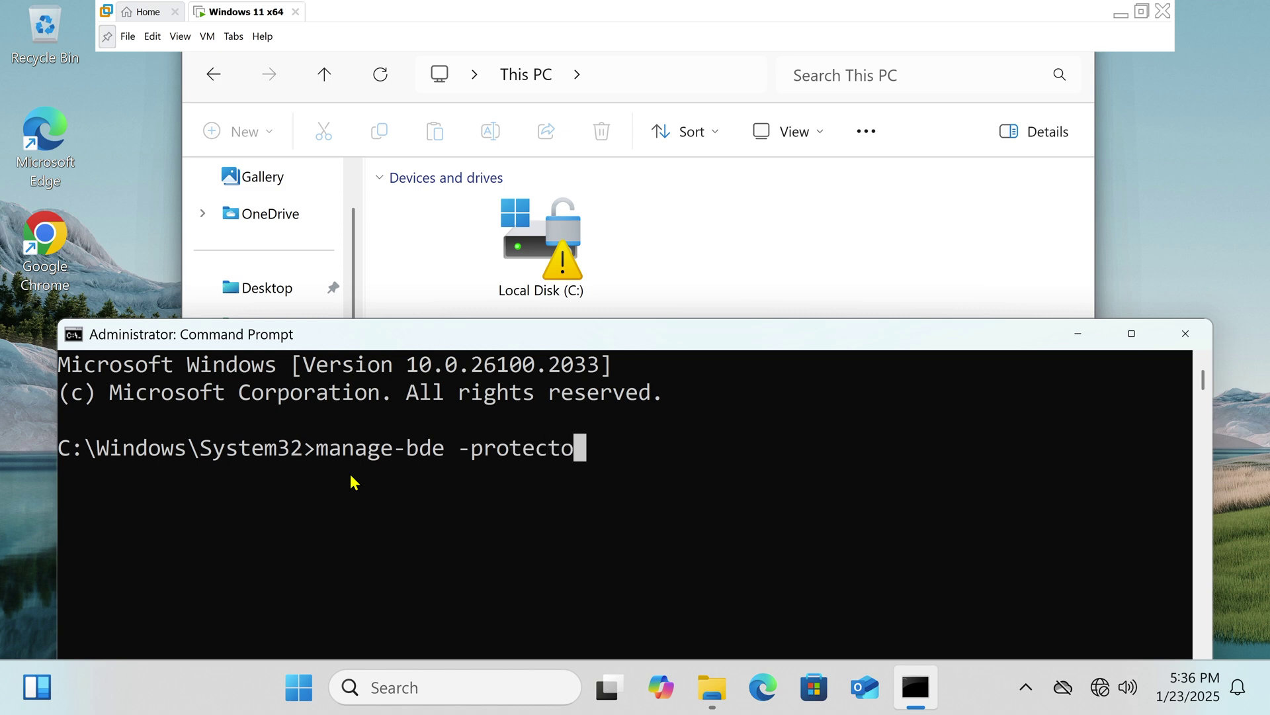
{"action": "type", "text": "r"}
{"action": "type", "text": "s -"}
{"action": "type", "text": "enable c:"}
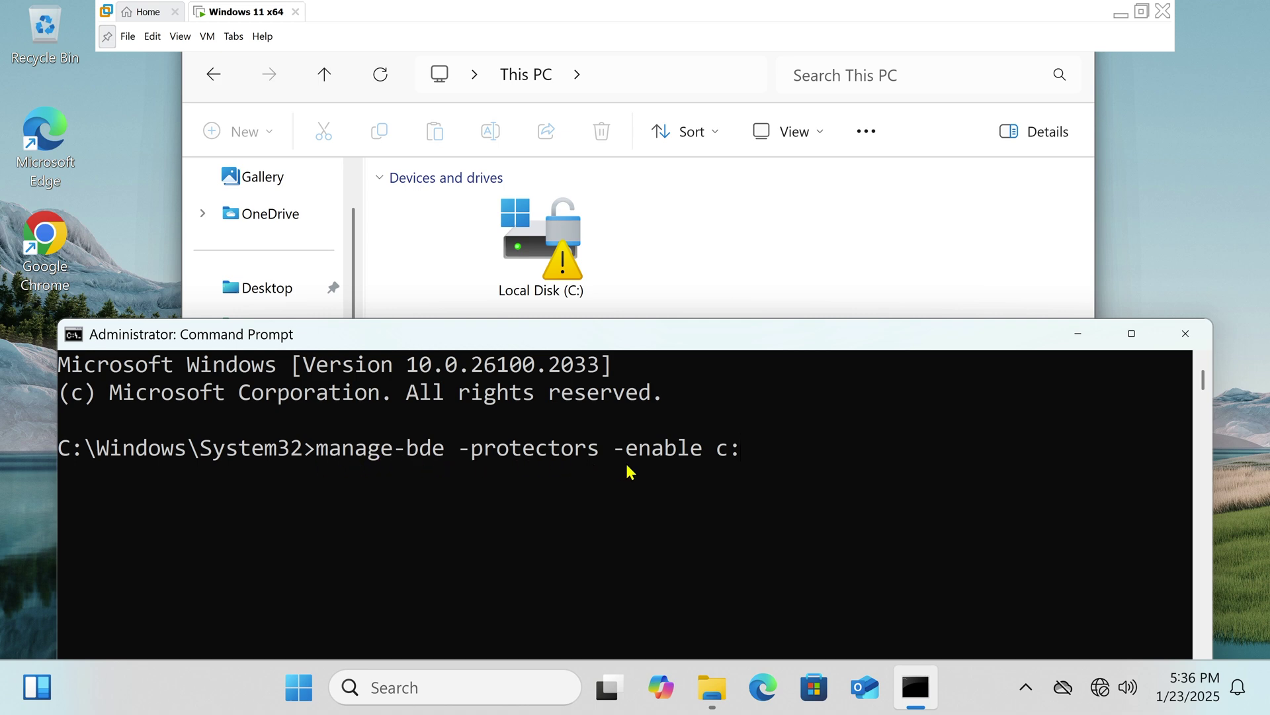
- Highlight and then deselect the typed manage-bde -protectors -enable c: command
{"action": "left_click_drag", "start_coordinate": [746, 463], "coordinate": [321, 458]}
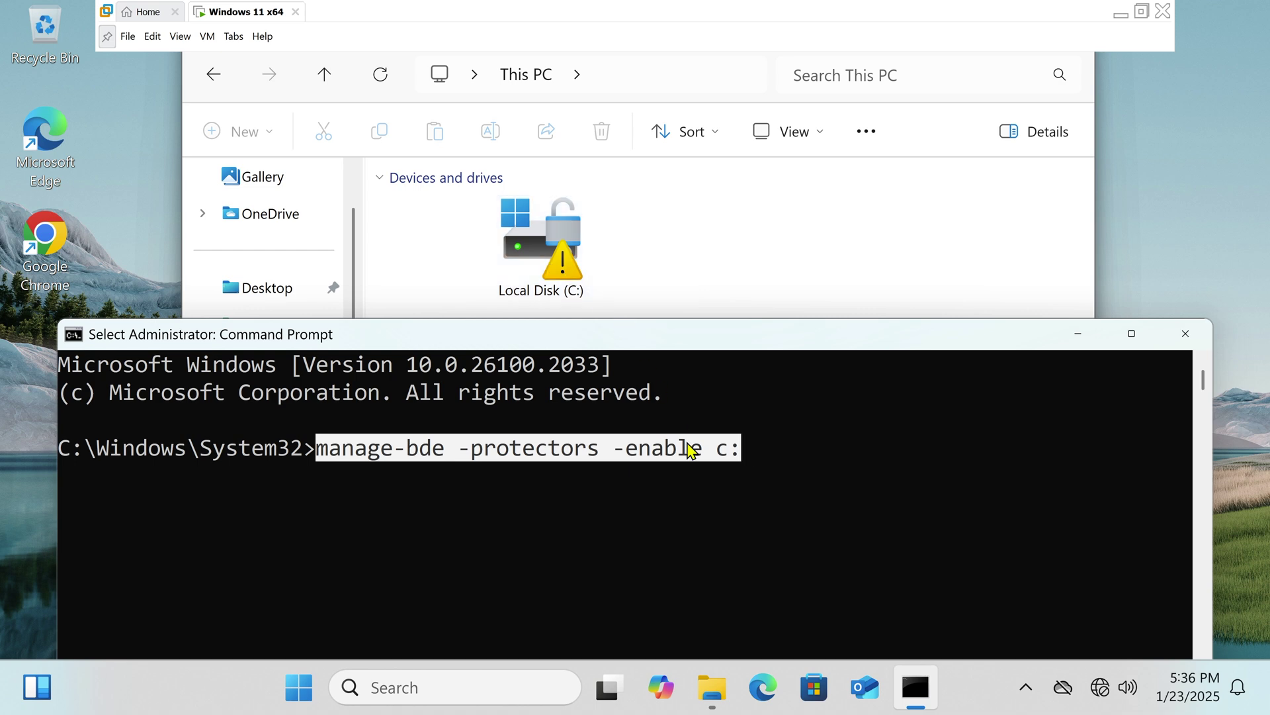
{"action": "left_click", "coordinate": [739, 456]}
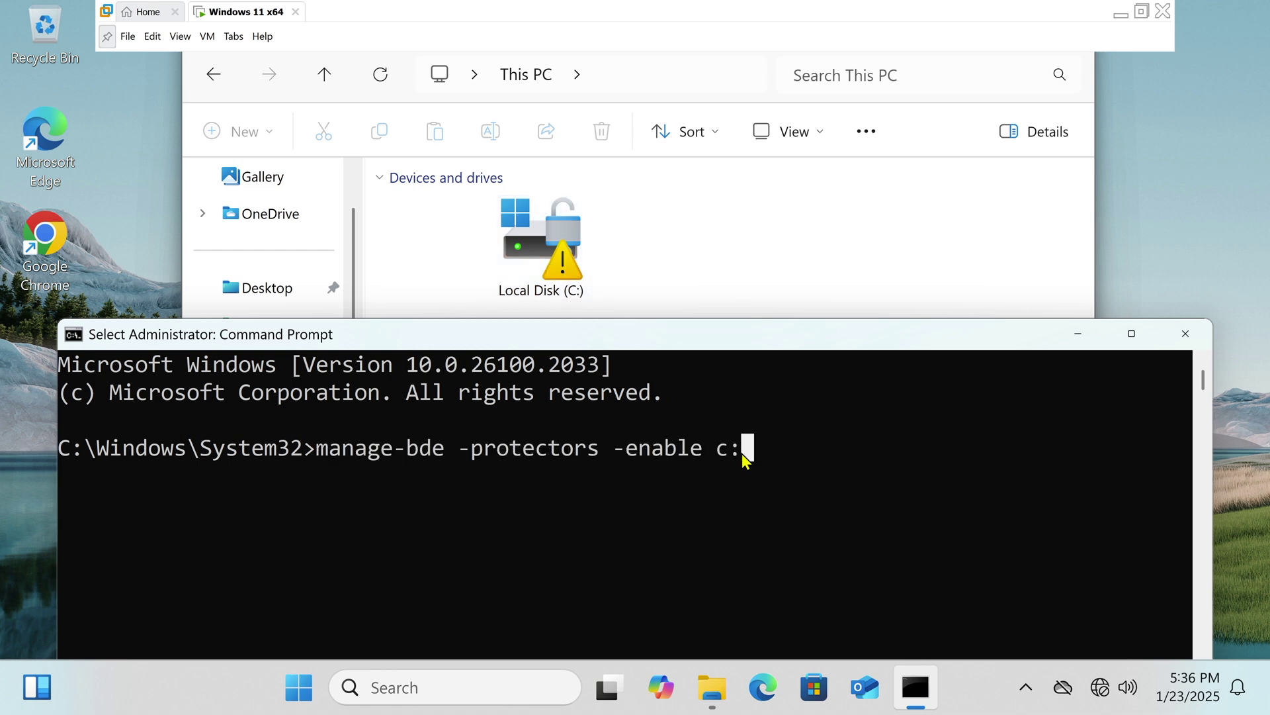
- Run manage-bde -protectors -enable c: and check the key protectors enabled message
{"action": "key", "text": "Escape"}
{"action": "key", "text": "Return"}
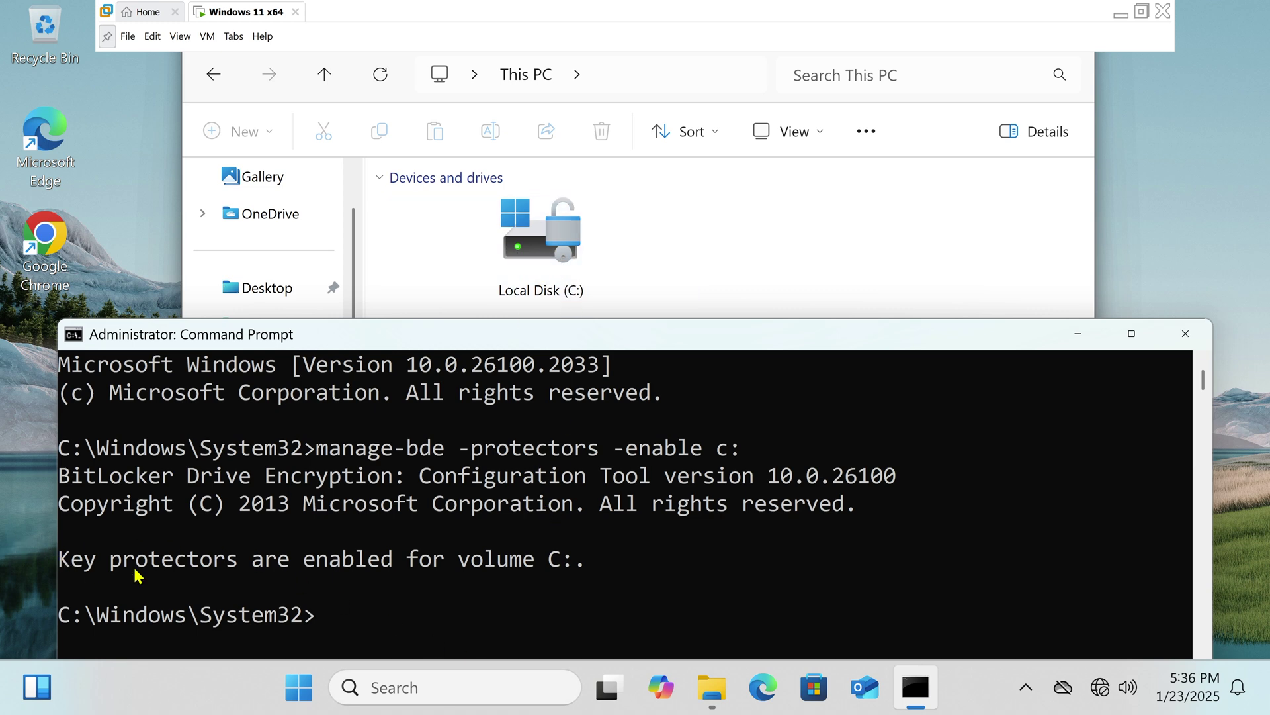
{"action": "left_click_drag", "start_coordinate": [574, 558], "coordinate": [80, 561]}
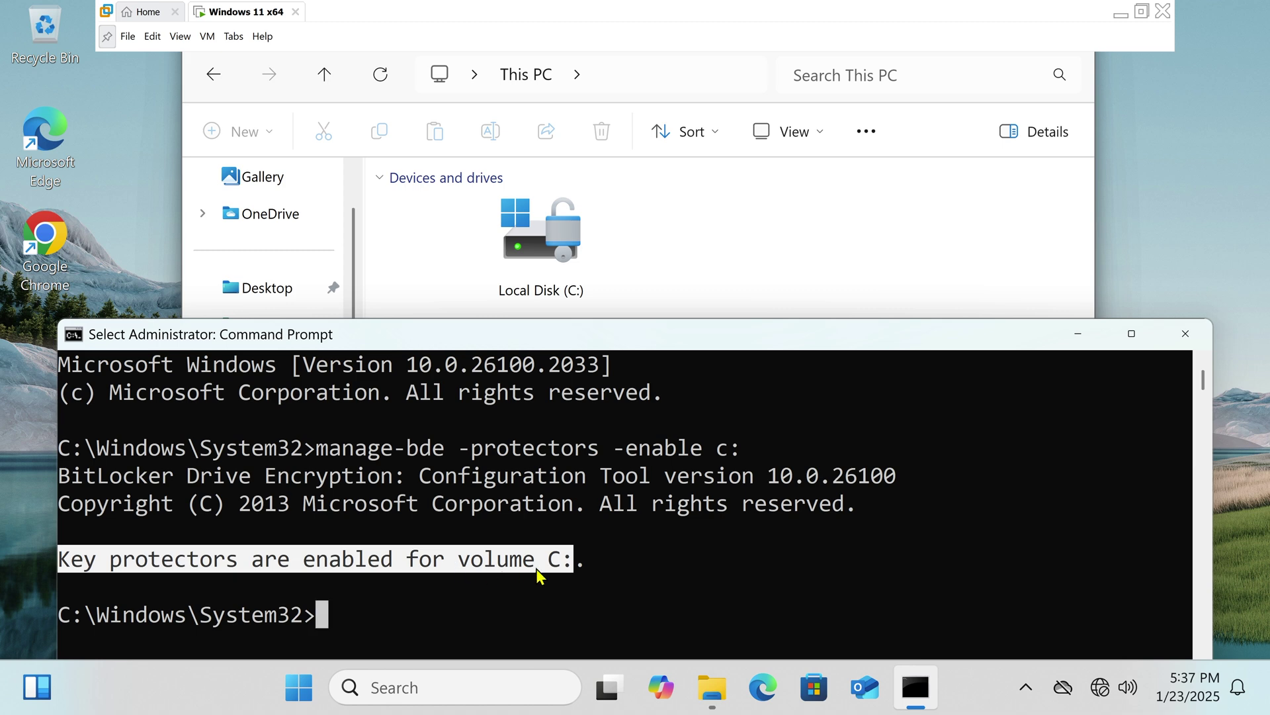
{"action": "right_click", "coordinate": [583, 574]}
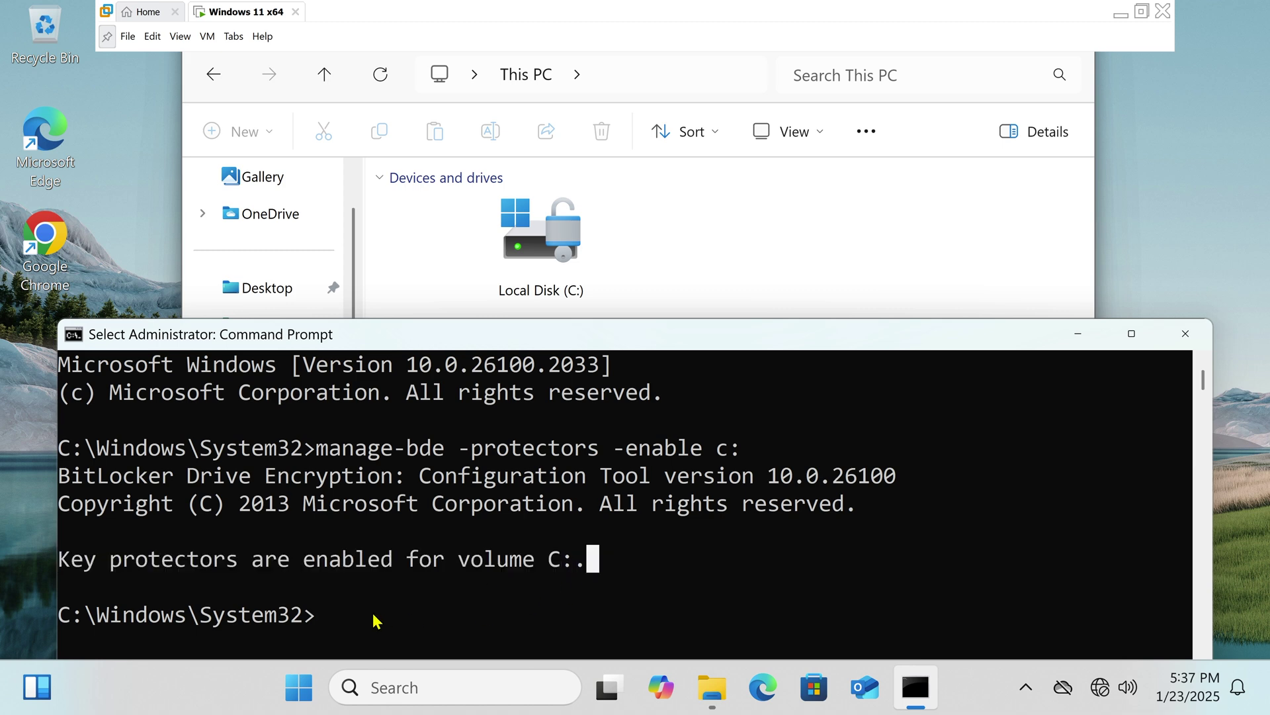
{"action": "type", "text": "exi"}
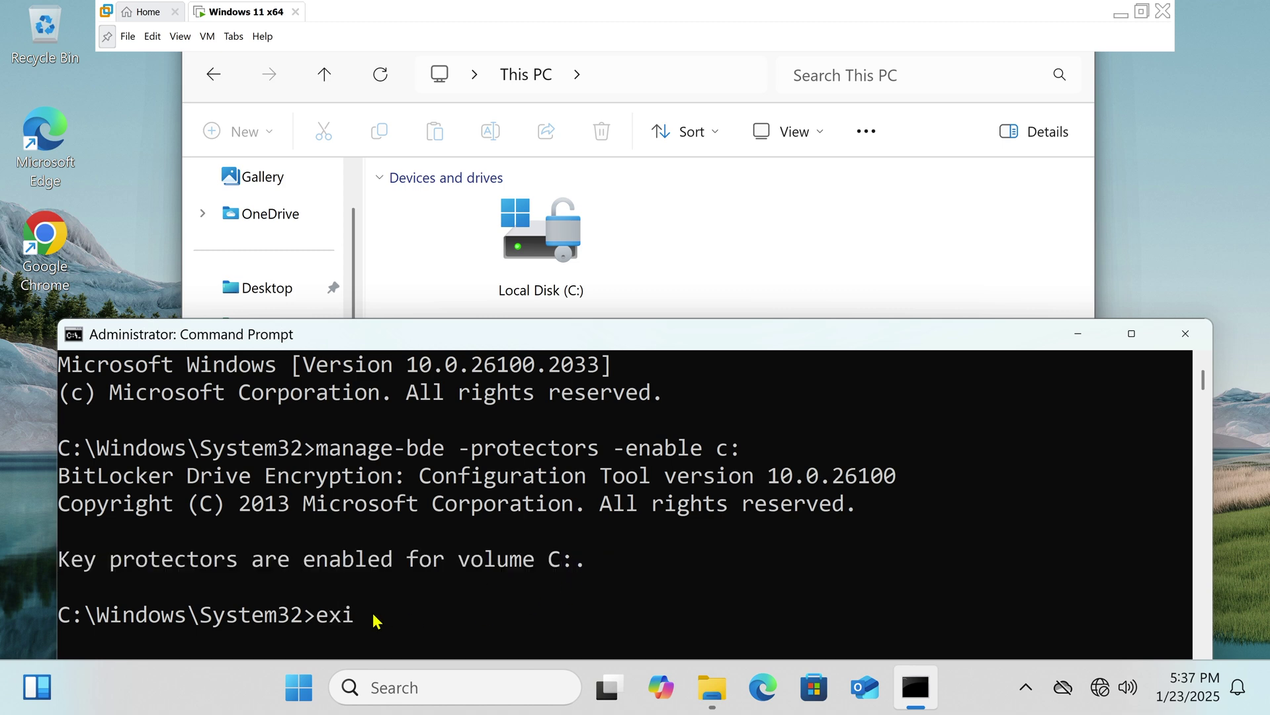
{"action": "type", "text": "t"}
- Exit the Command Prompt, leaving Local Disk (C:) without its warning badge
{"action": "key", "text": "Return"}
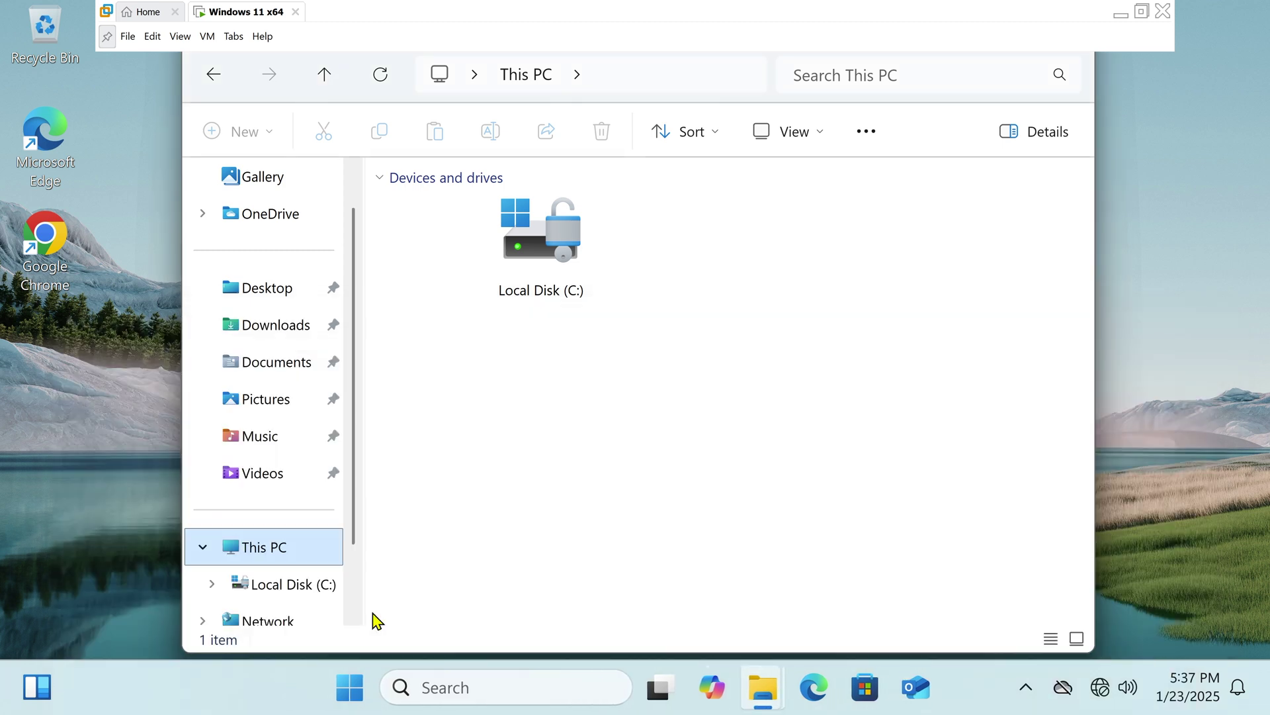